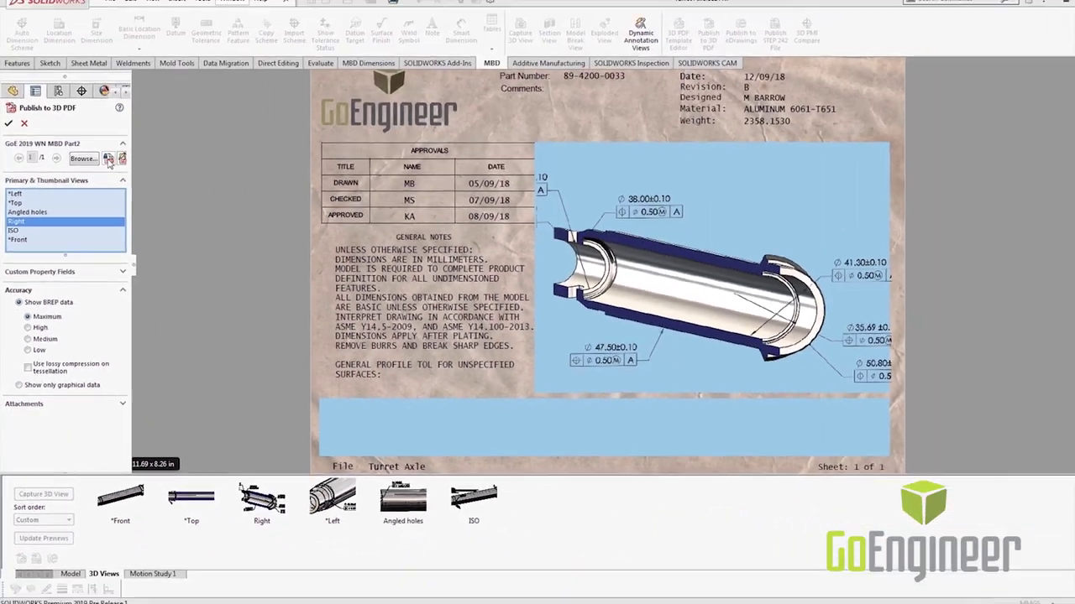
# Step: Secure the Turret Axle 3D PDF with open and master passwords, blocking printing, editing and copying, then publish it
pyautogui.click(106, 166)
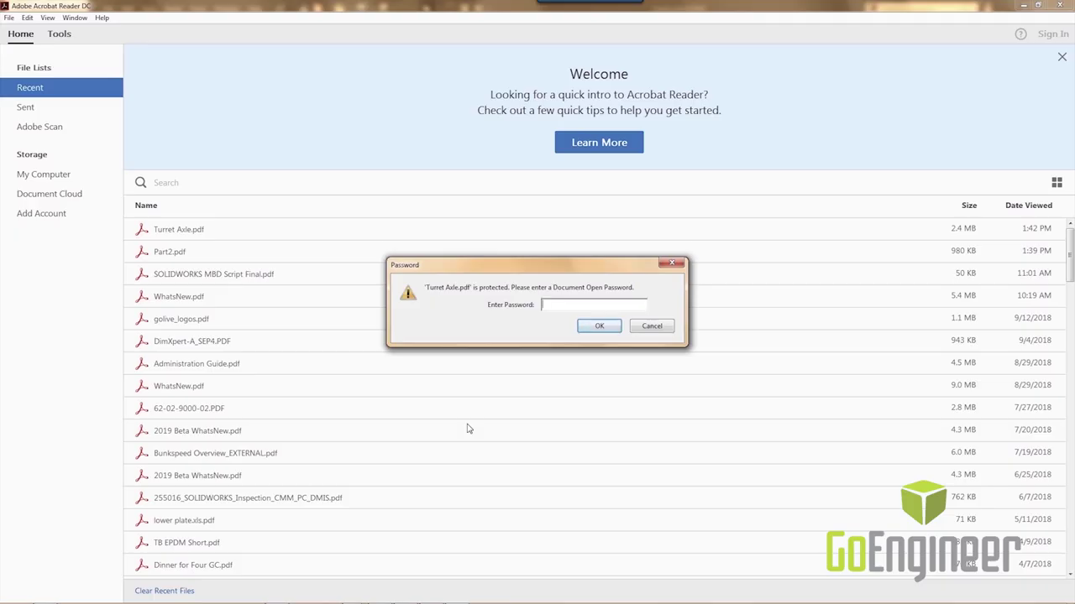
pyautogui.press('Return')
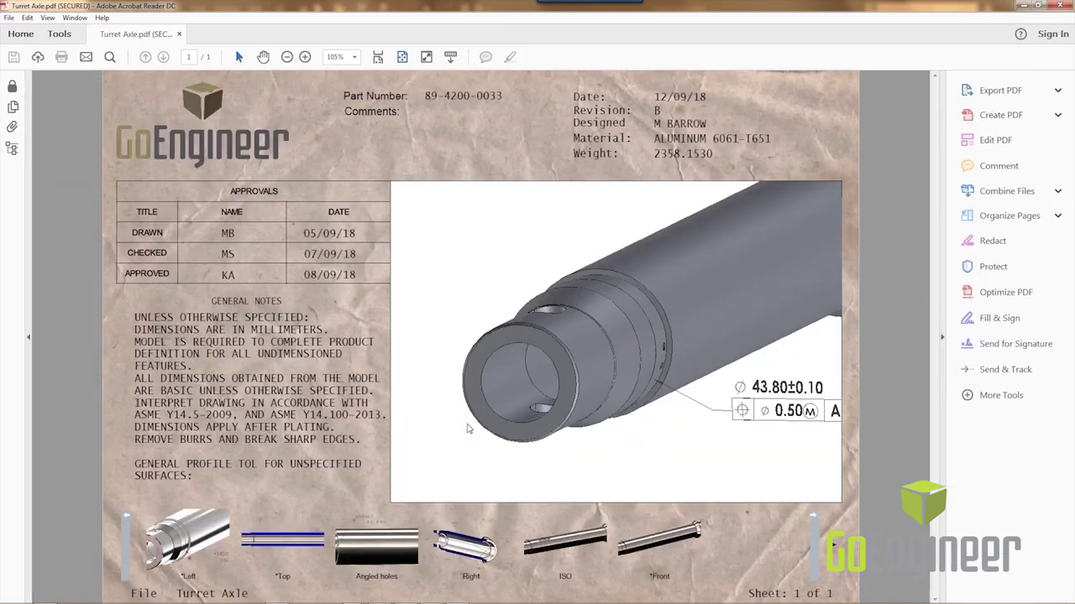
# Step: Show the secured PDF's permission details on the Security tab in Acrobat Reader
pyautogui.click(12, 87)
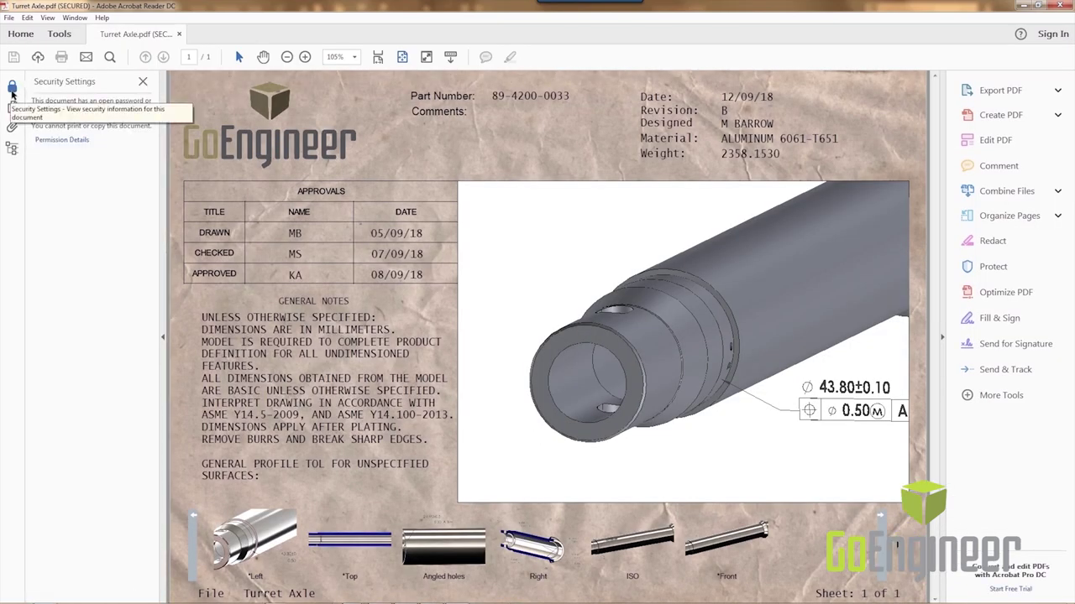
pyautogui.click(62, 140)
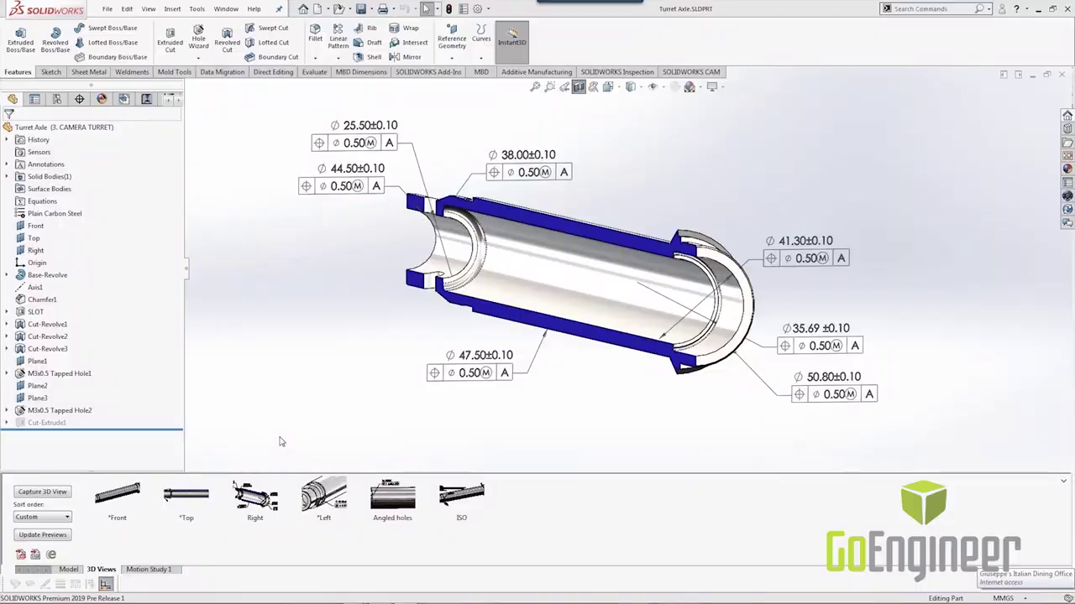
pyautogui.hotkey('ctrl', 'Tab')
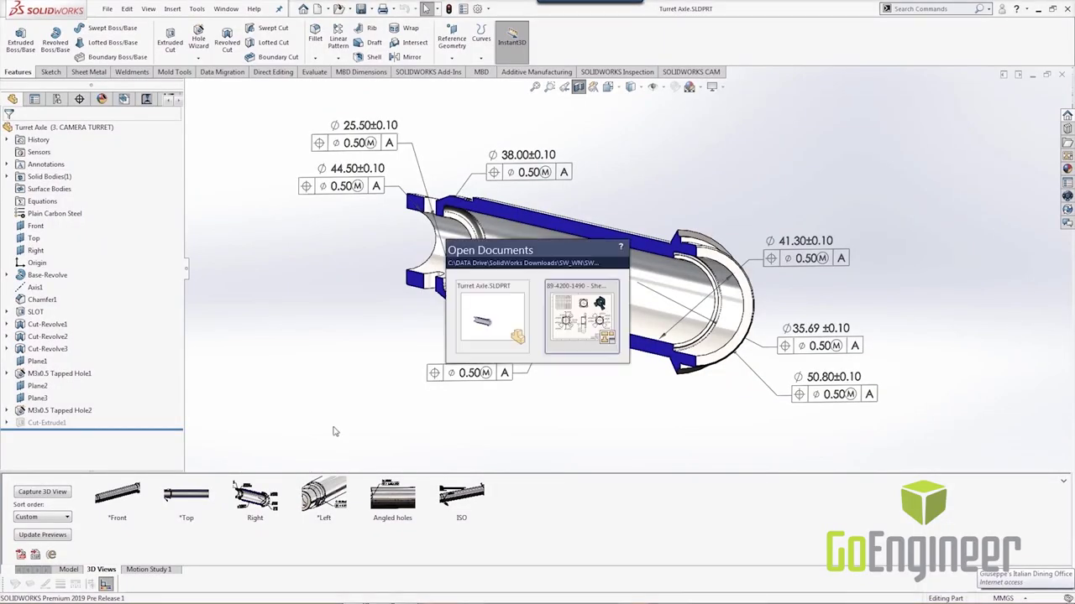
pyautogui.click(566, 319)
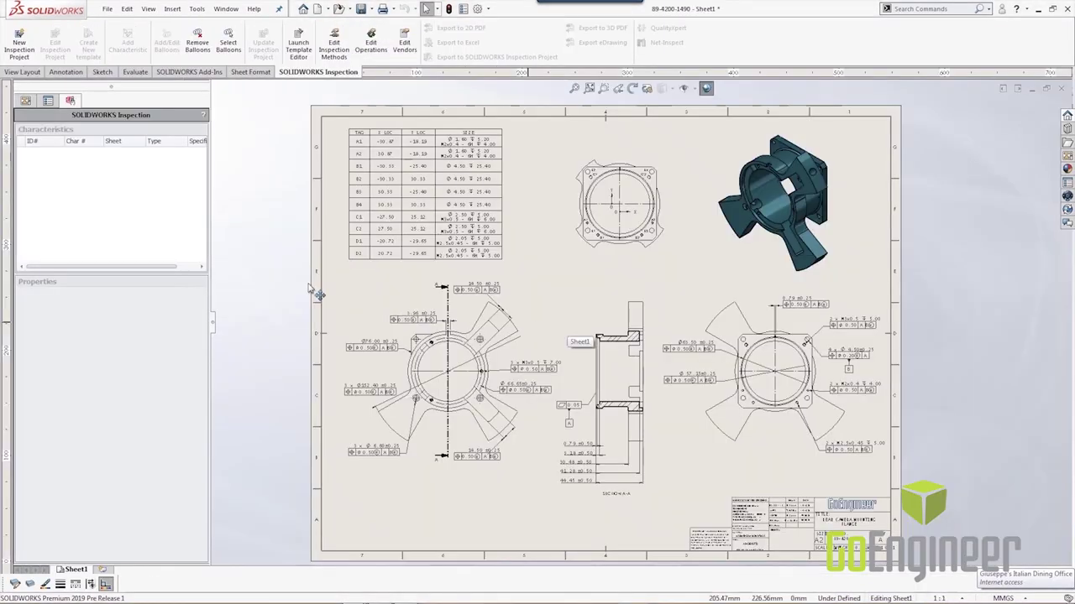
pyautogui.click(20, 51)
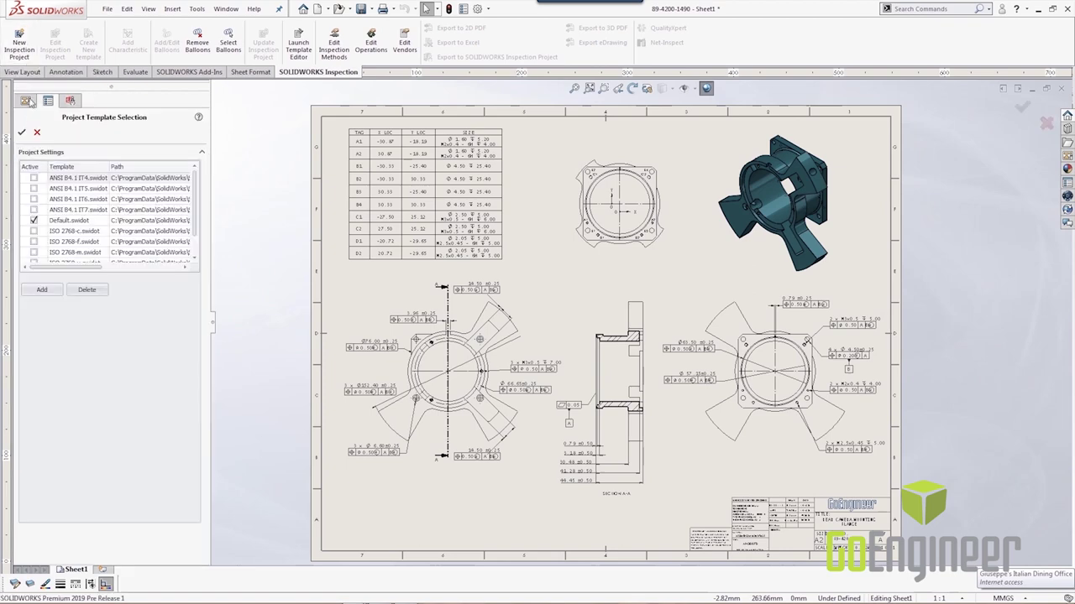
pyautogui.click(23, 132)
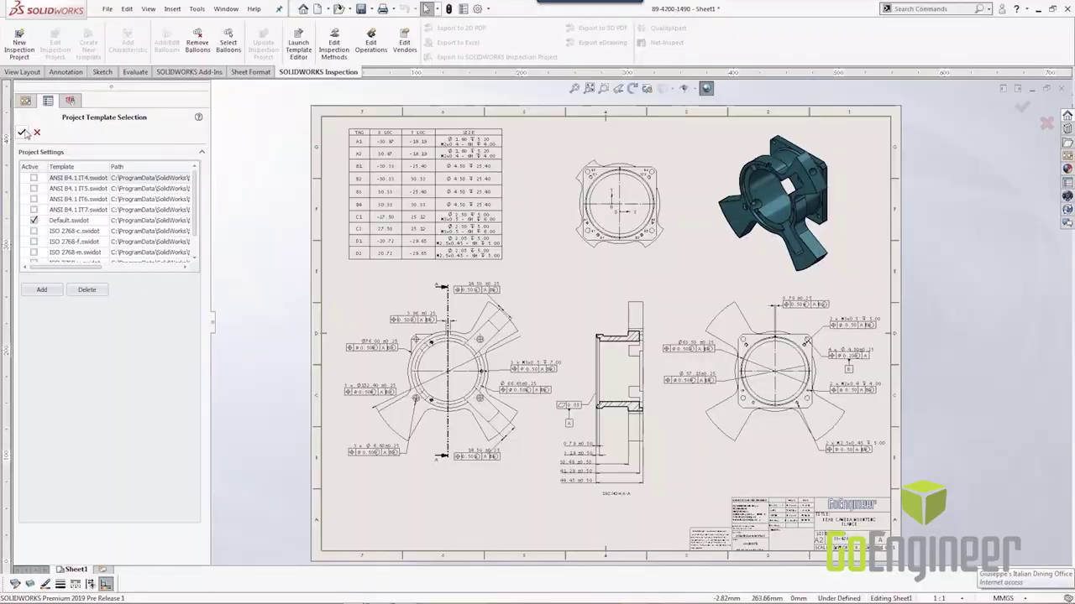
# Step: Link Part Name, and set CheckedBy and CheckedByDate to the drawing's checker name and Checked Date
pyautogui.click(26, 132)
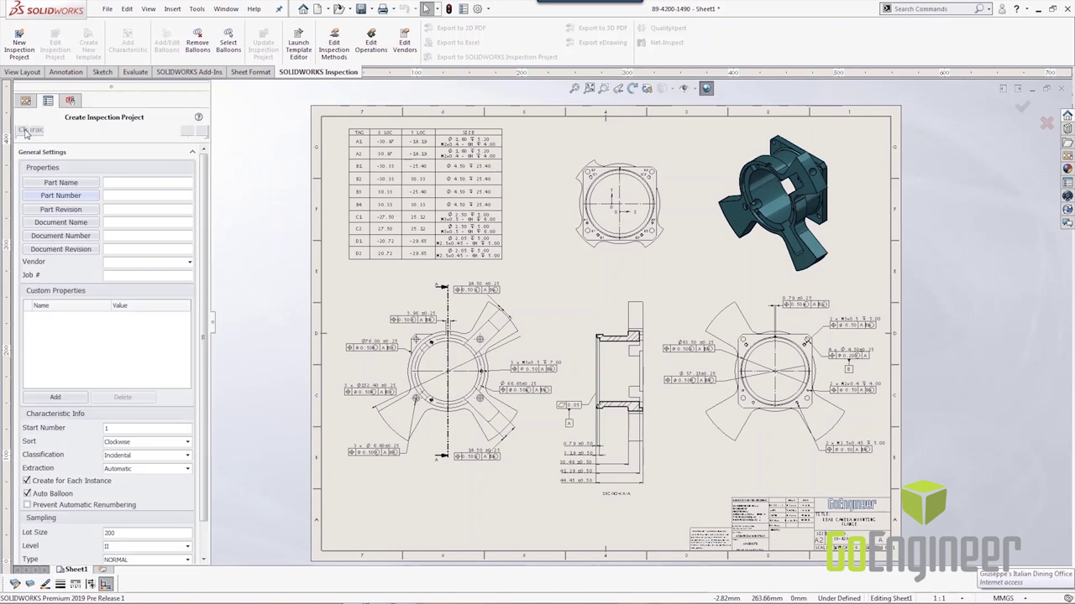
pyautogui.click(61, 183)
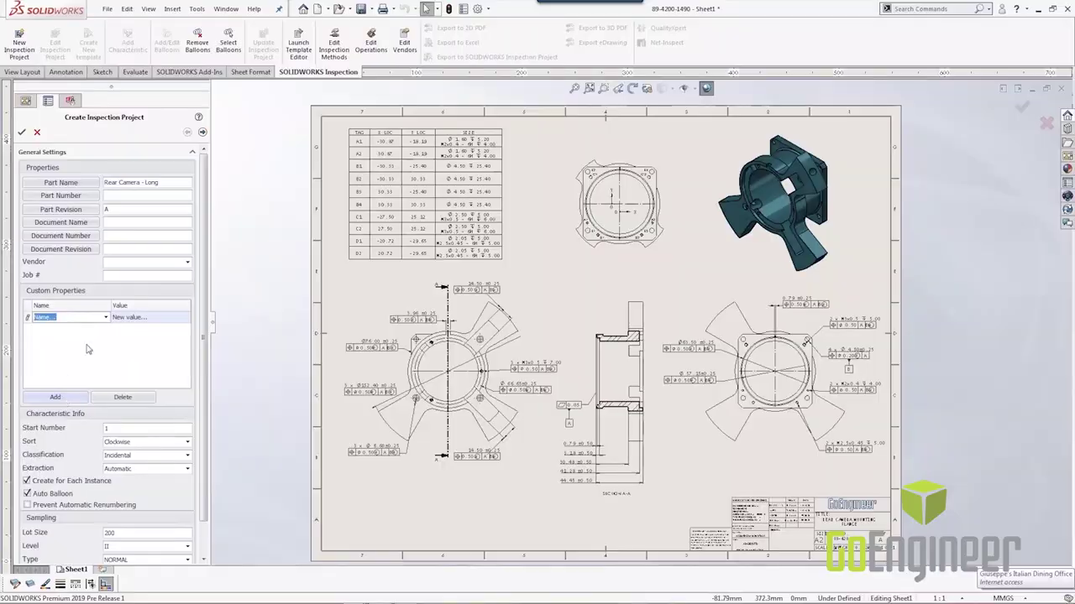
pyautogui.click(183, 318)
pyautogui.doubleClick(140, 116)
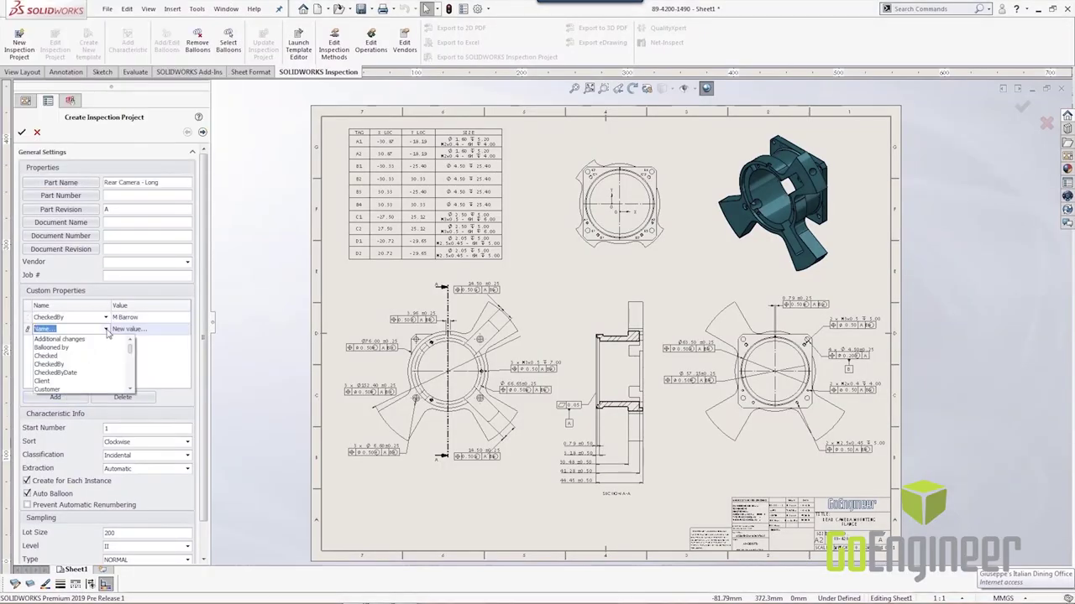
pyautogui.click(185, 329)
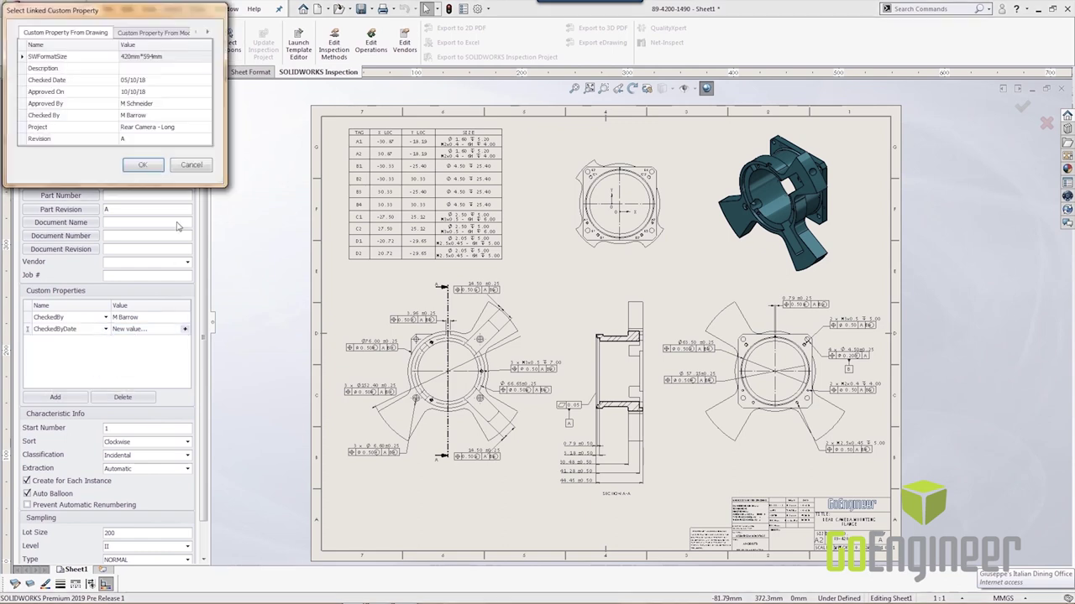
pyautogui.doubleClick(151, 82)
# Step: Create the inspection project and widen the Inspection panel to show the Specification column
pyautogui.click(22, 132)
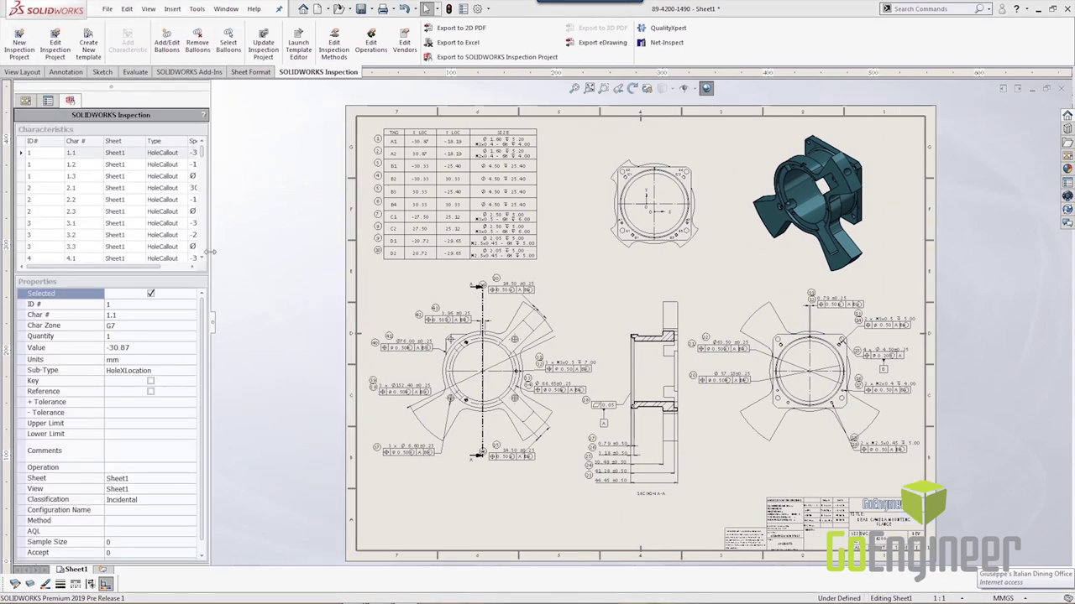
pyautogui.moveTo(210, 251); pyautogui.dragTo(322, 250)
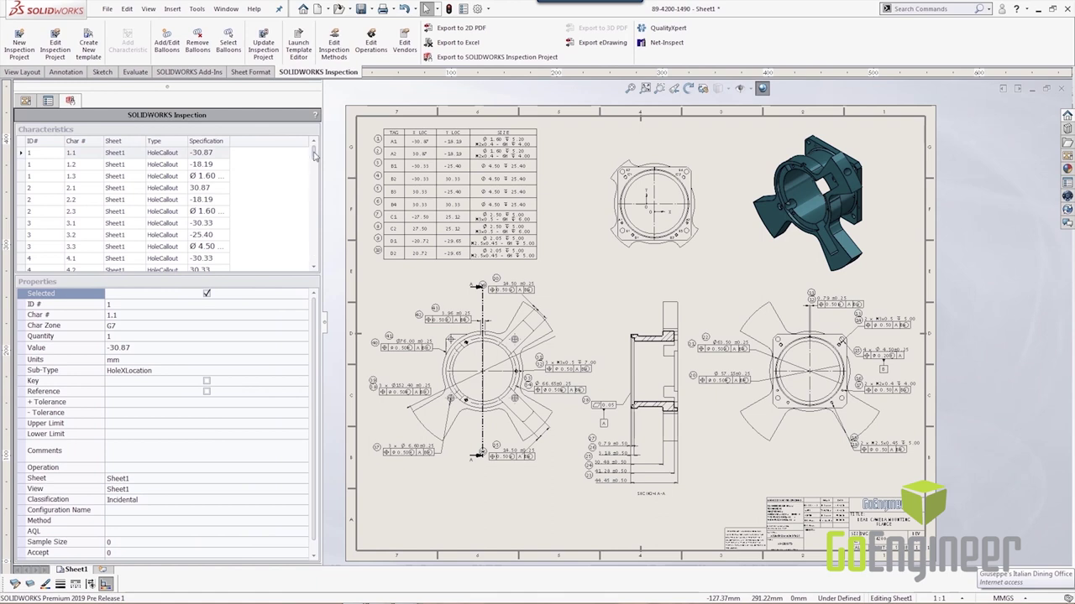
pyautogui.scroll(-2, 314, 172)
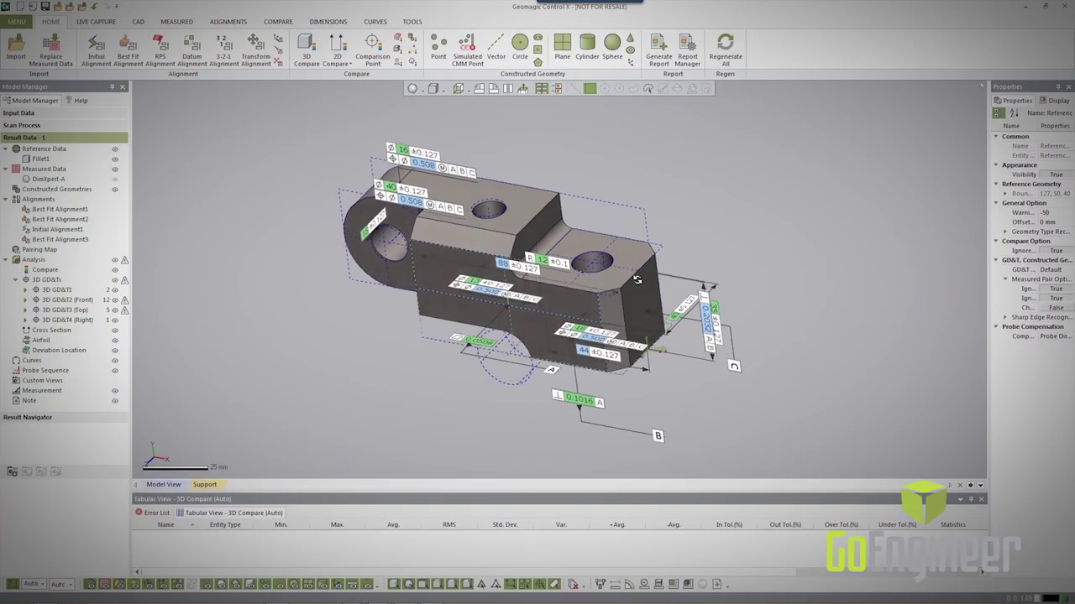
# Step: Show the measured scan, run 3D Compare against the CAD part, and rotate to view the colour map
pyautogui.click(115, 168)
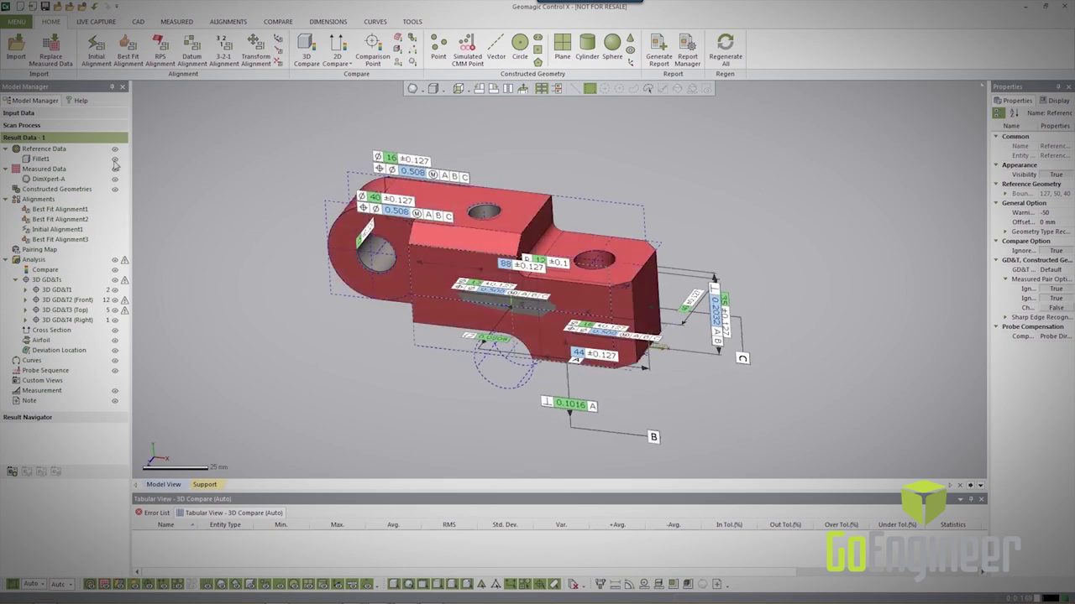
pyautogui.click(304, 50)
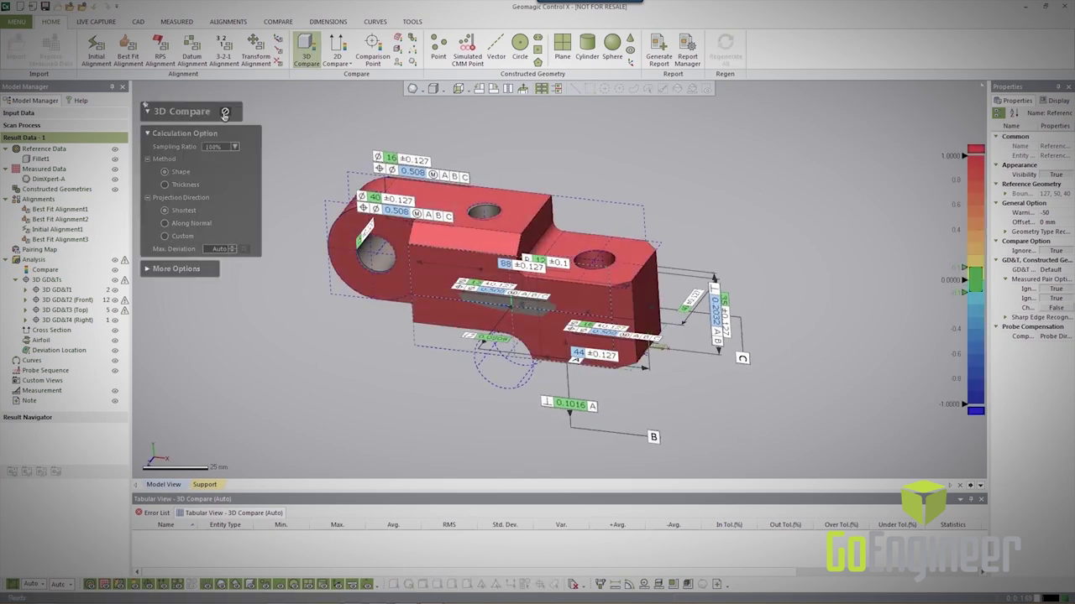
pyautogui.click(224, 111)
pyautogui.moveTo(456, 274); pyautogui.dragTo(845, 336, button='right')
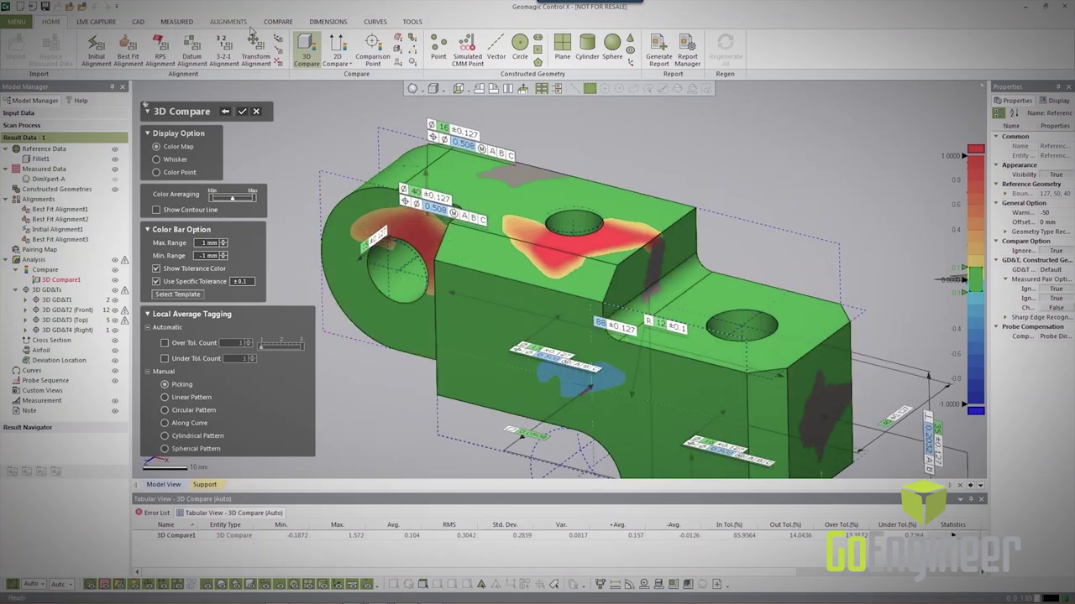
# Step: Bring up the COMPARE ribbon tools for the 3D Compare result
pyautogui.click(284, 23)
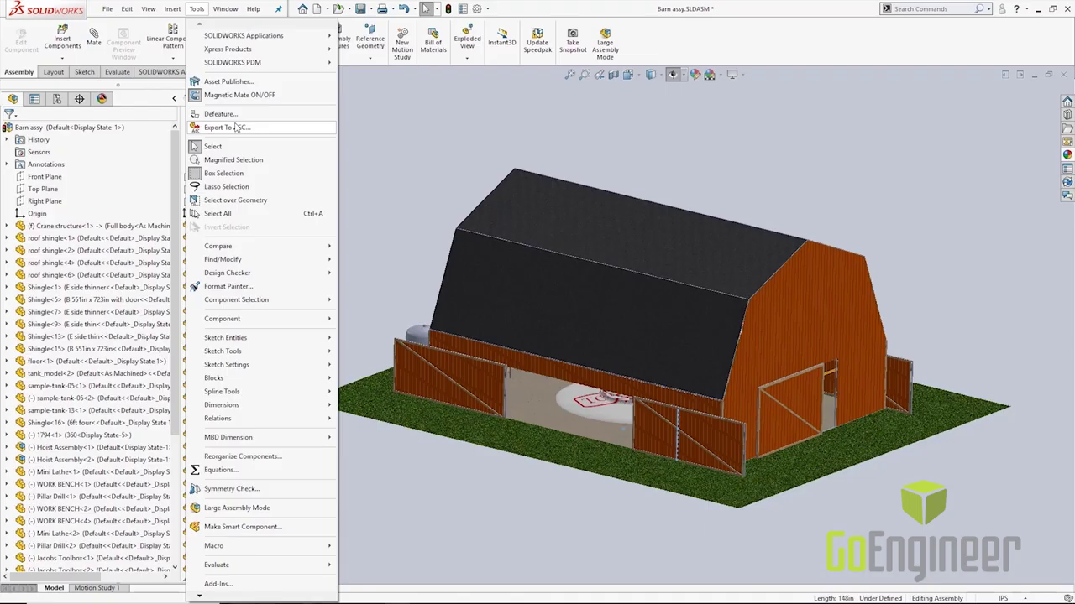
# Step: Export the barn assembly to AEC with the floor selected, saving it as Revit family Barn assy.rfa
pyautogui.click(237, 127)
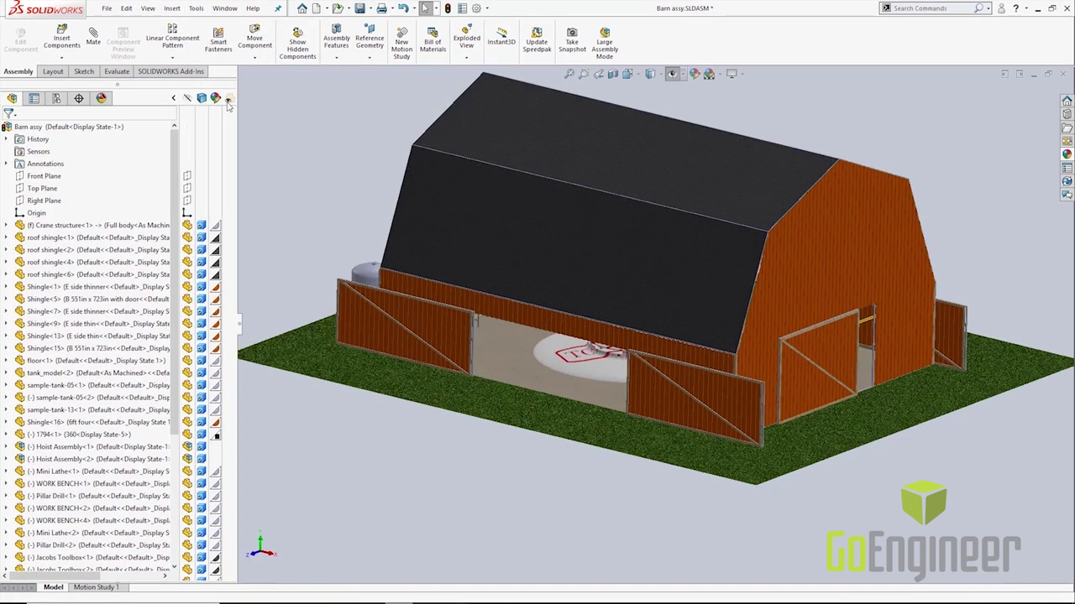
pyautogui.click(425, 399)
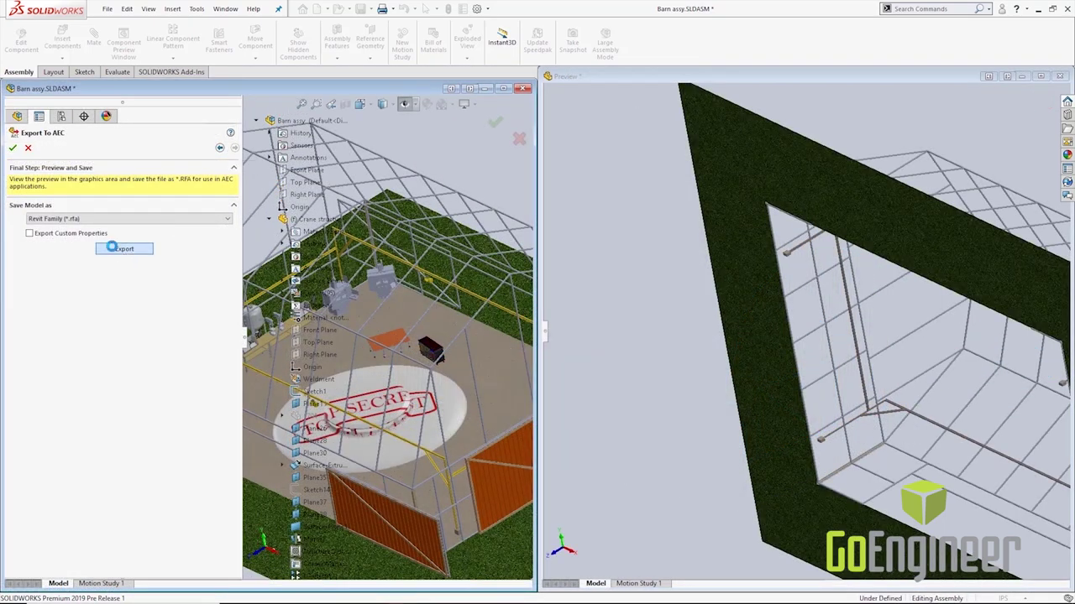
pyautogui.click(112, 248)
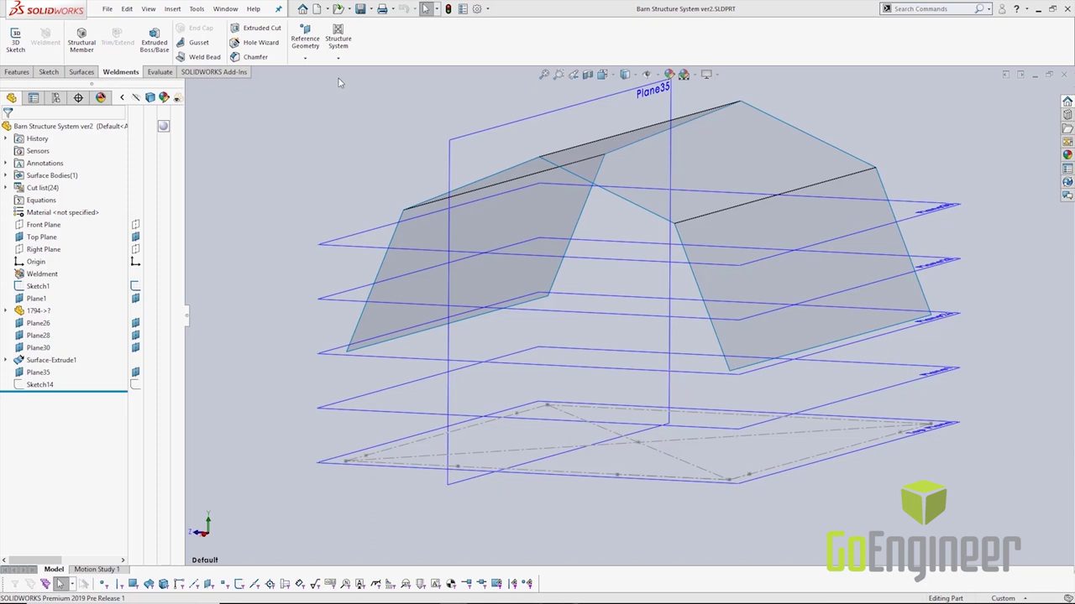
# Step: Add length-16 vertical primary posts on the floor sketch points, leaving out Point1
pyautogui.click(339, 57)
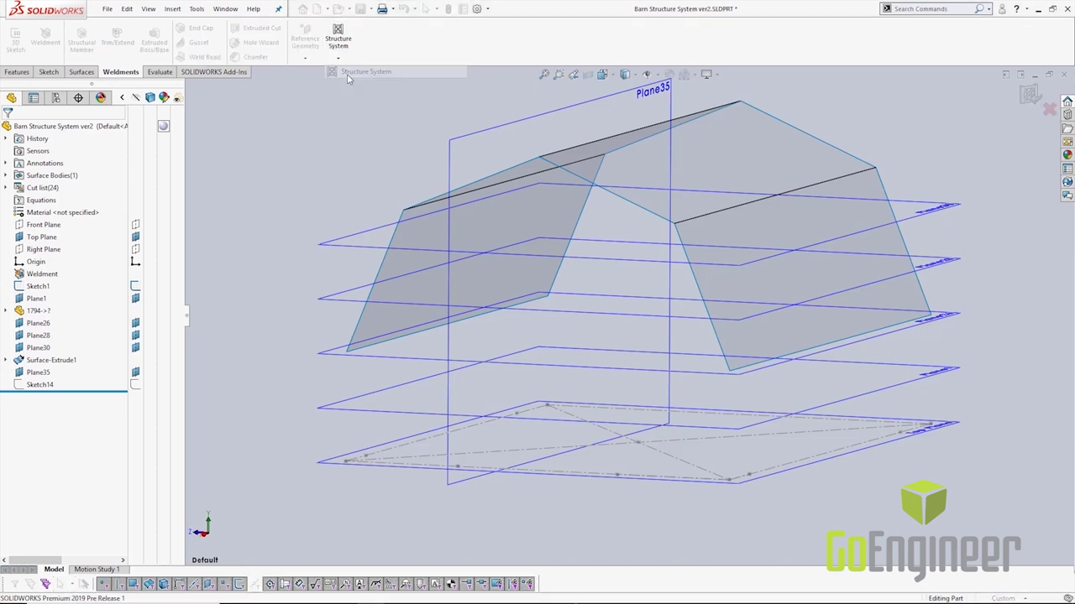
pyautogui.click(358, 85)
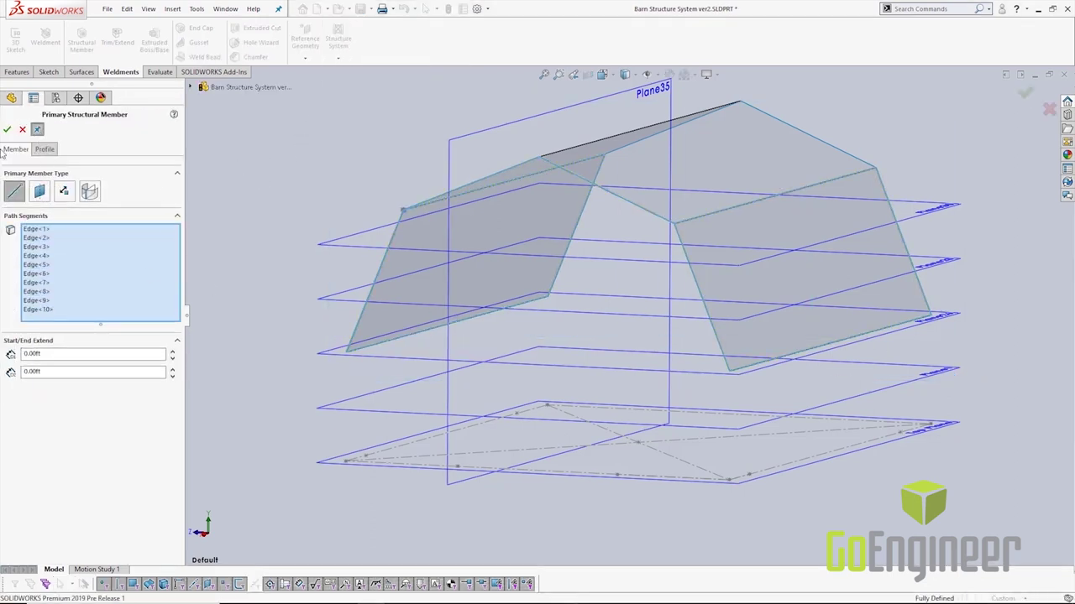
pyautogui.click(64, 191)
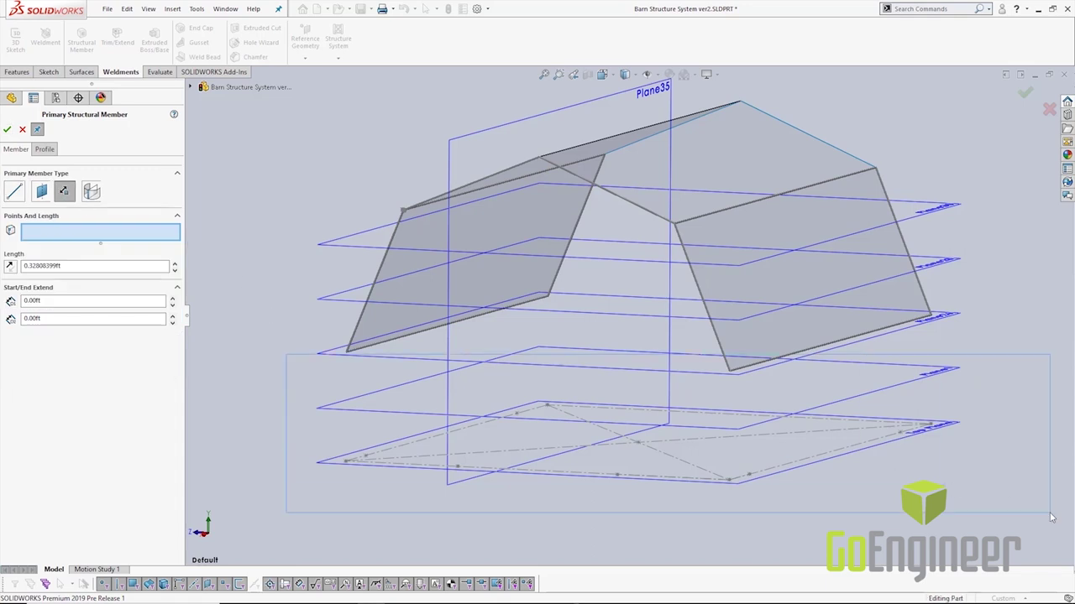
pyautogui.moveTo(1052, 518); pyautogui.dragTo(1049, 515)
pyautogui.click(638, 444)
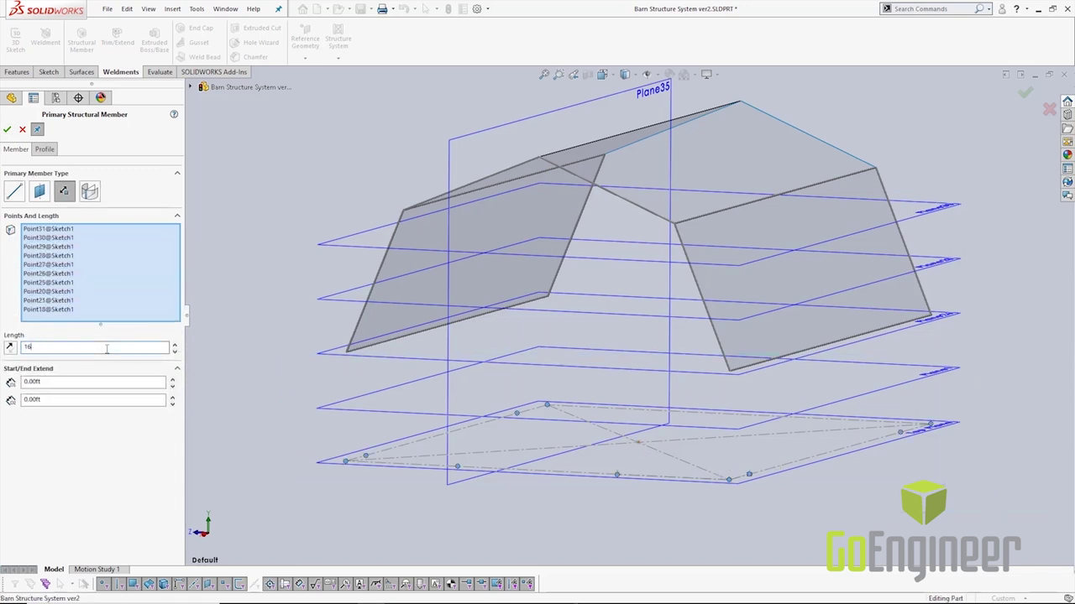
pyautogui.press('Escape')
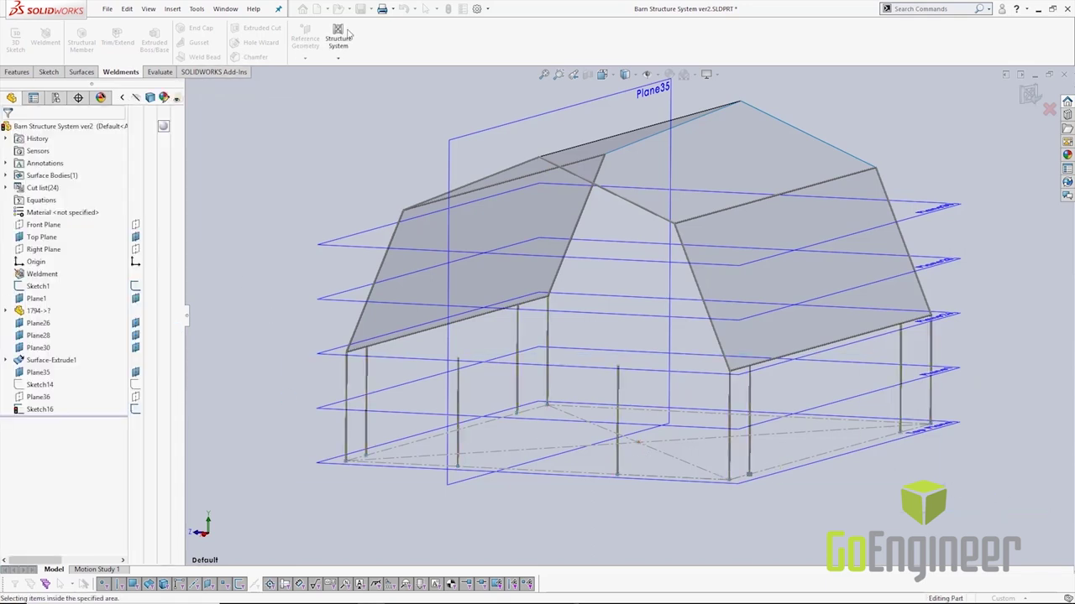
# Step: Add secondary rails between post pairs with Plane26 as support plane, and review the corner management groups
pyautogui.click(369, 98)
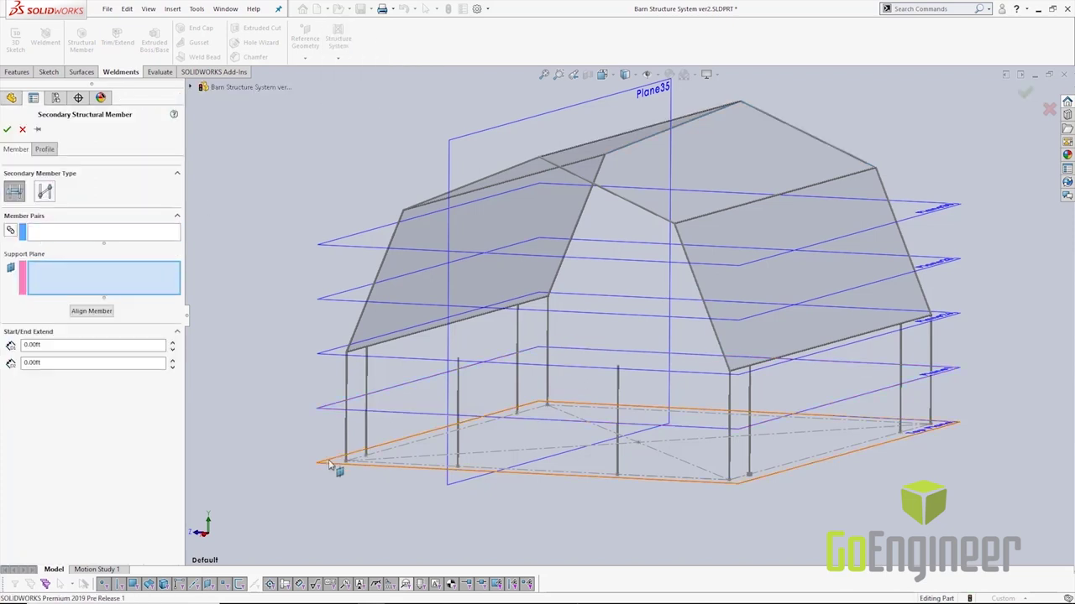
pyautogui.click(363, 300)
pyautogui.scroll(-3, 652, 383)
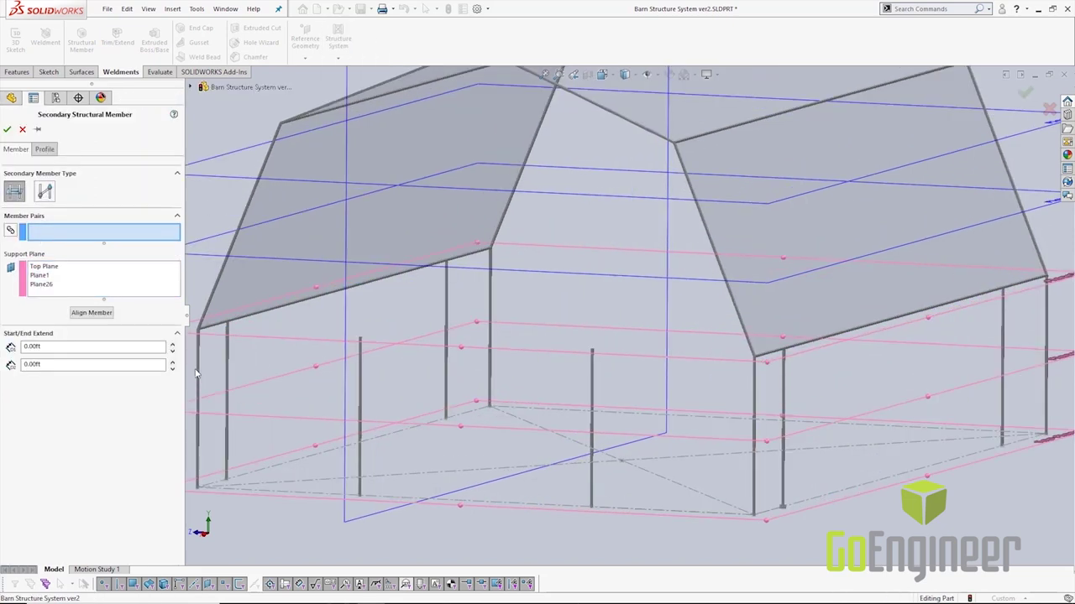
pyautogui.click(591, 396)
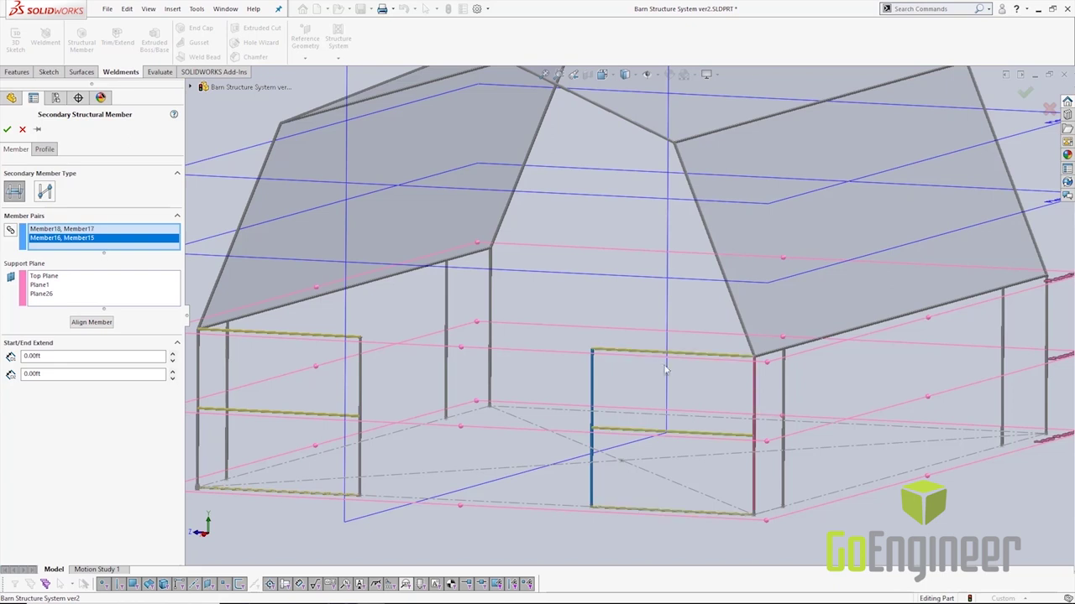
pyautogui.click(490, 347)
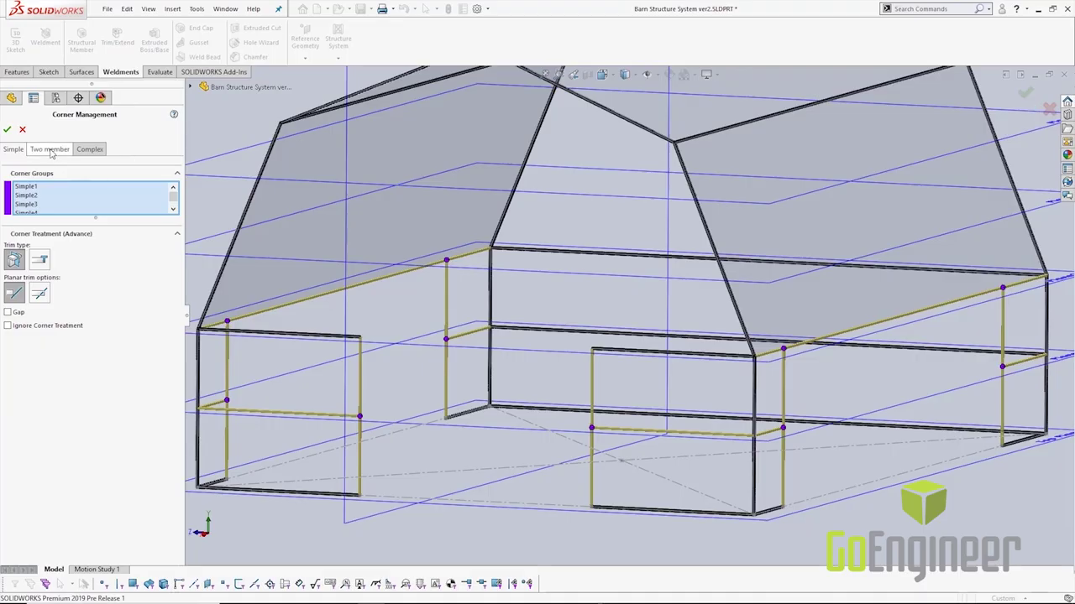
pyautogui.click(50, 149)
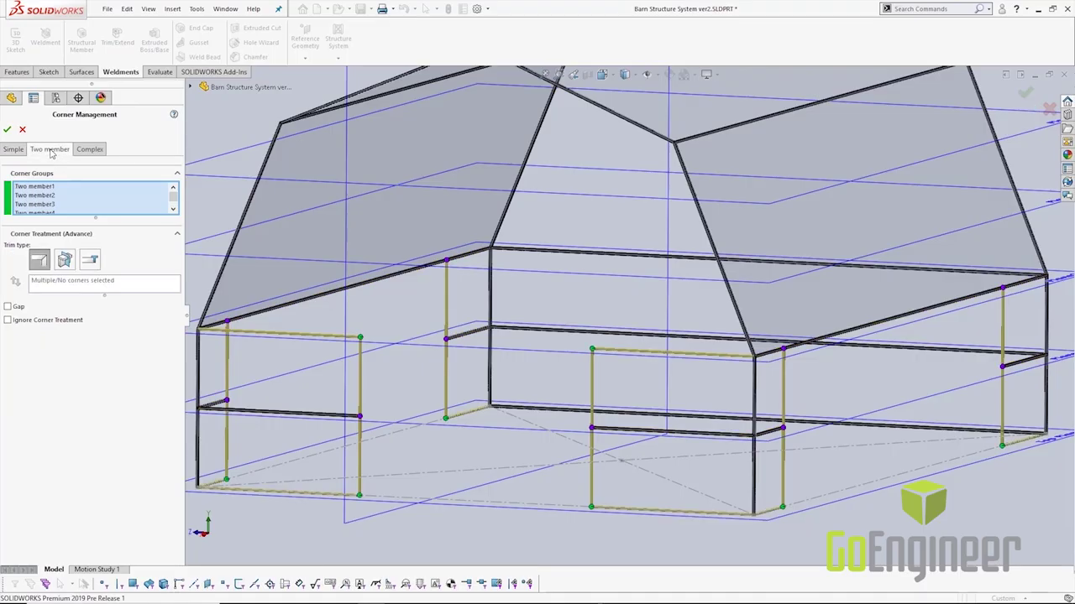
pyautogui.click(99, 152)
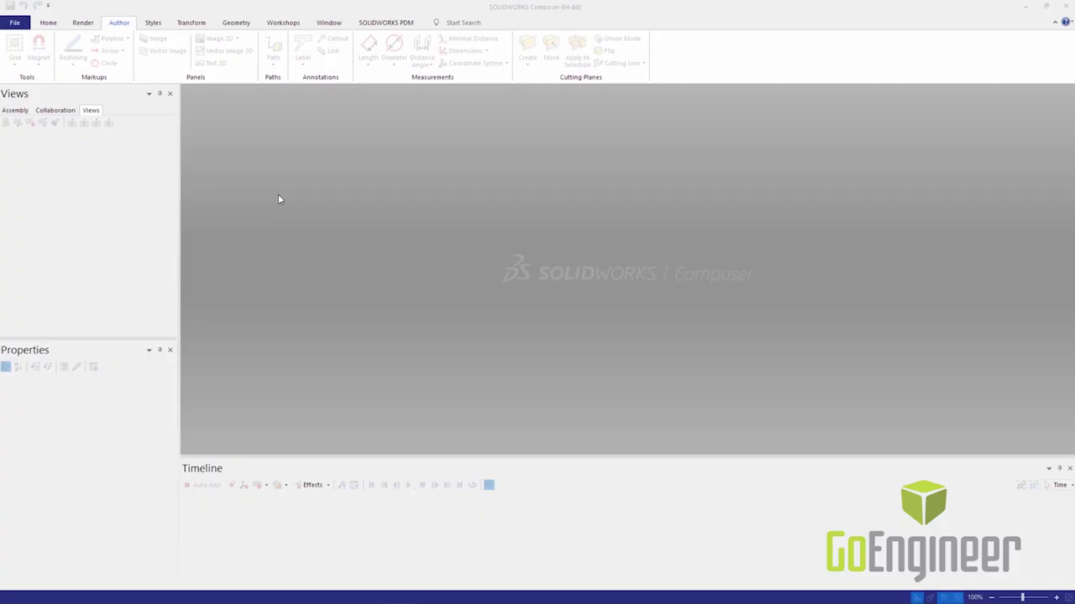
# Step: Open the 1794 Aircraft file in Composer
pyautogui.click(20, 27)
pyautogui.click(32, 69)
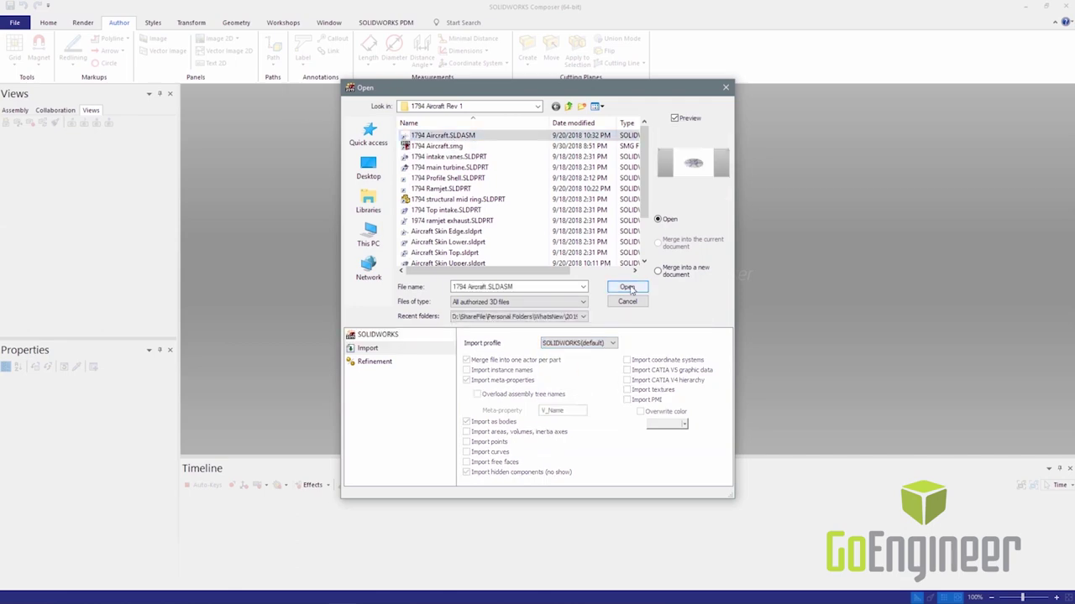
pyautogui.click(627, 287)
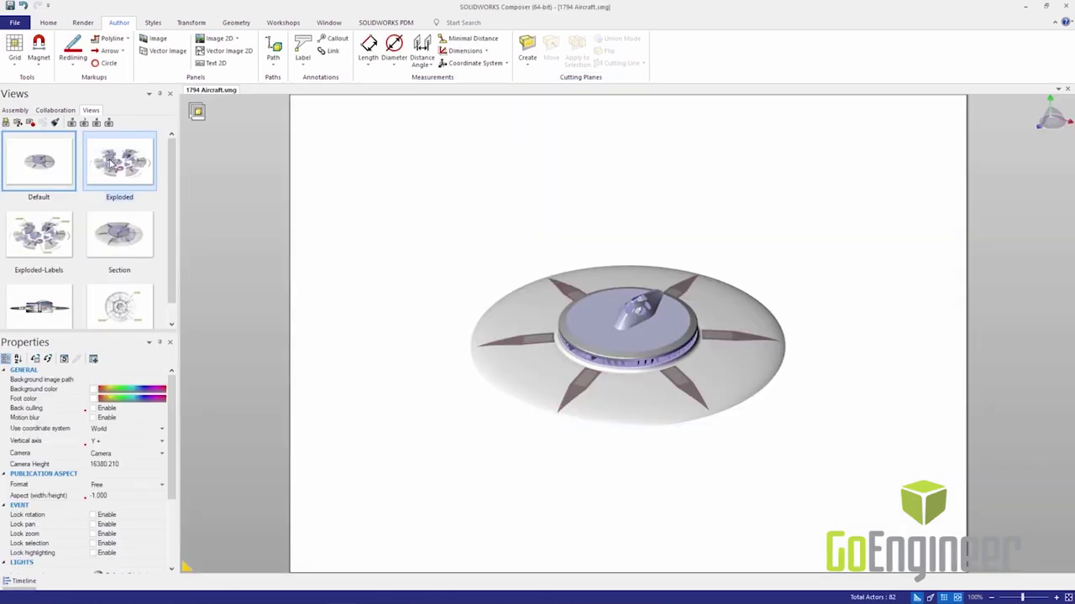
# Step: Browse the aircraft's Exploded and saved views, playing the view animation and showing TOP 3D VIEW
pyautogui.click(117, 161)
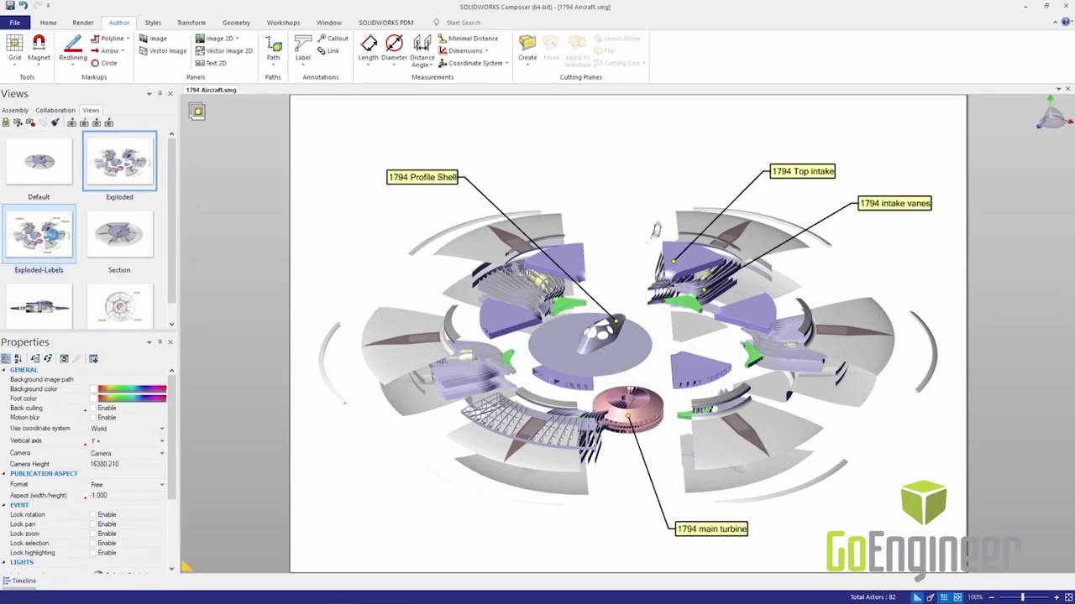
pyautogui.click(119, 306)
pyautogui.click(409, 485)
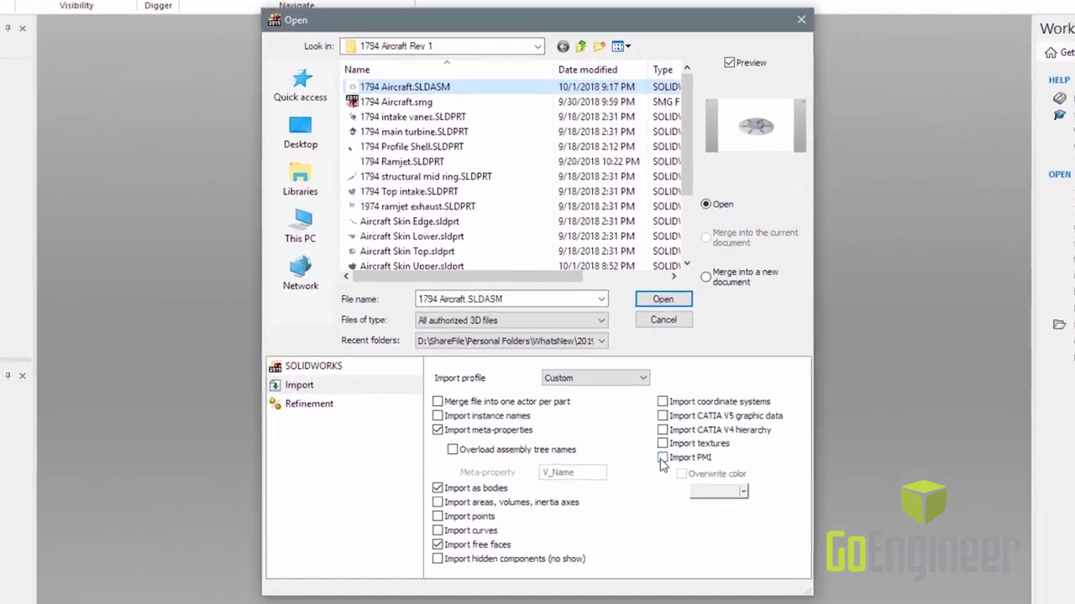
pyautogui.click(72, 184)
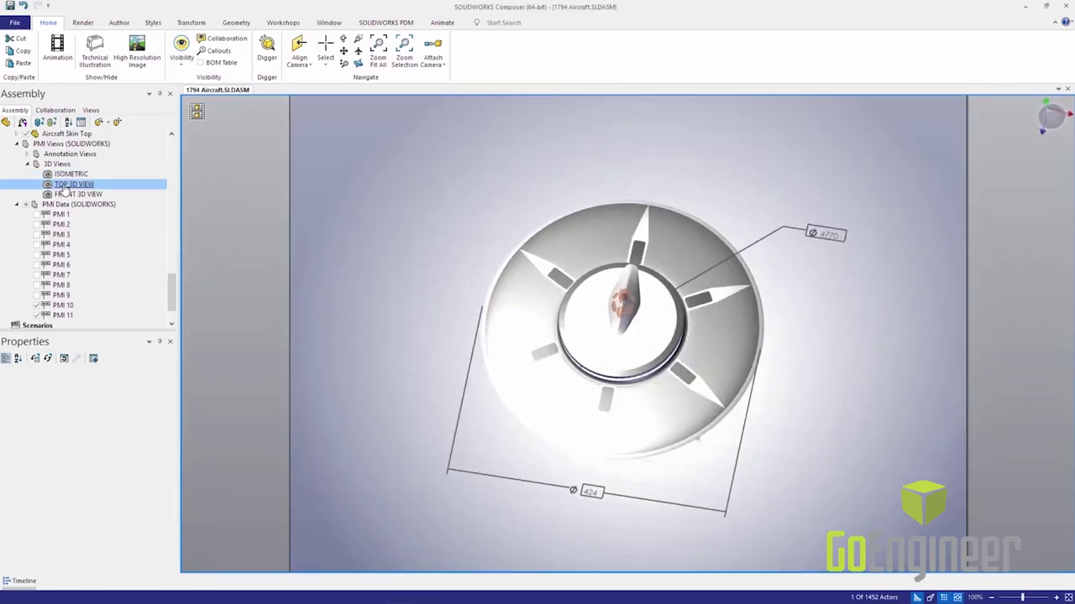